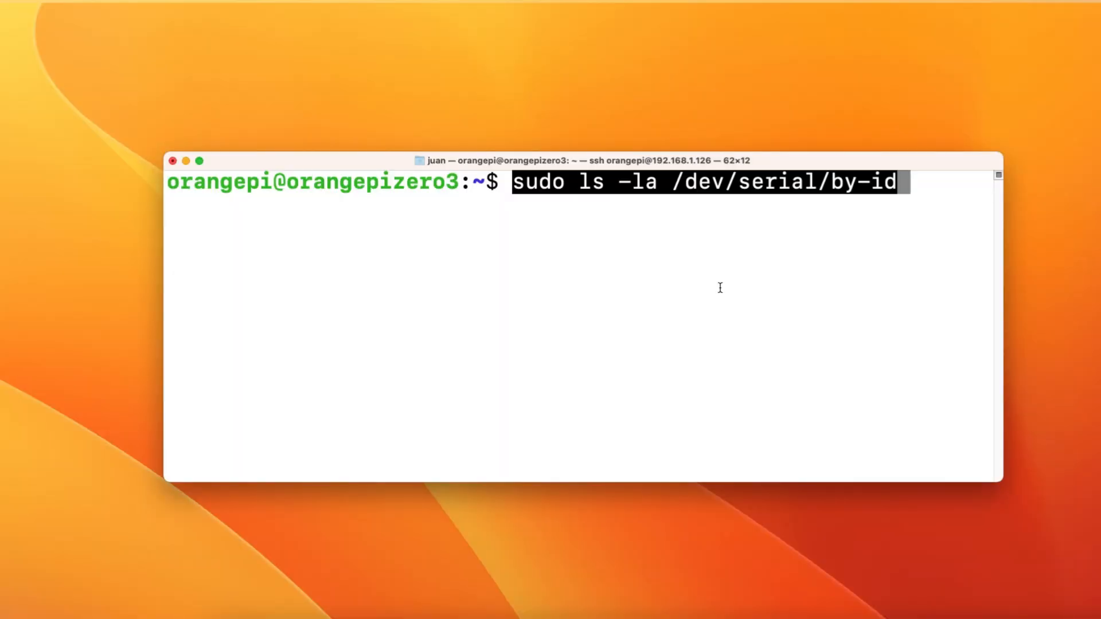
Run the serial device listing and pick out the Sonoff dongle's ttyUSB0 device name.
key(Return)
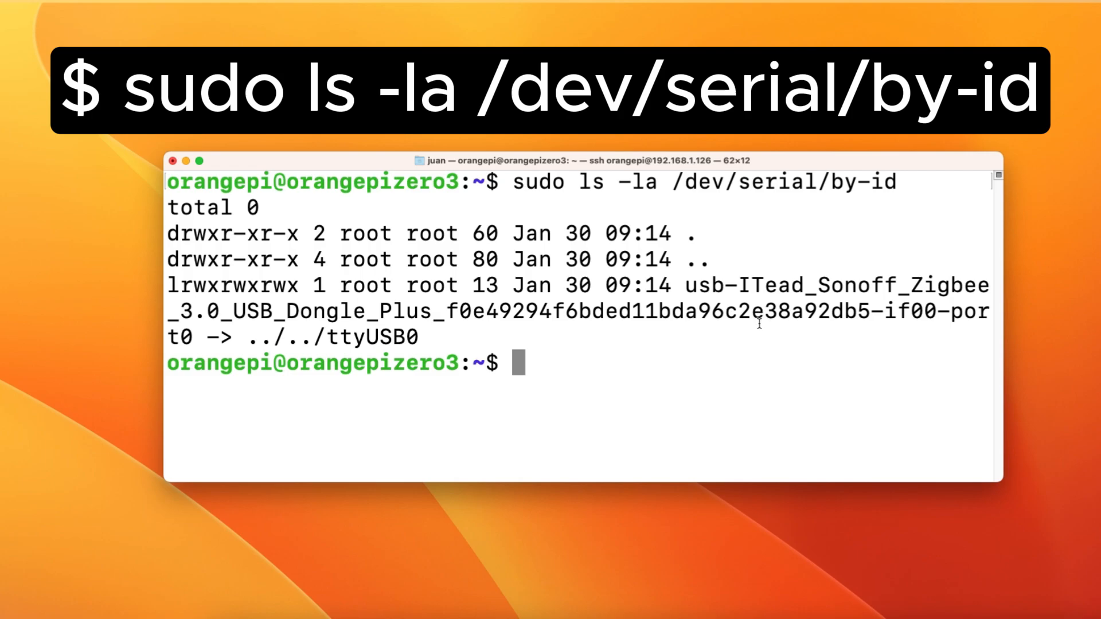
triple_click(557, 289)
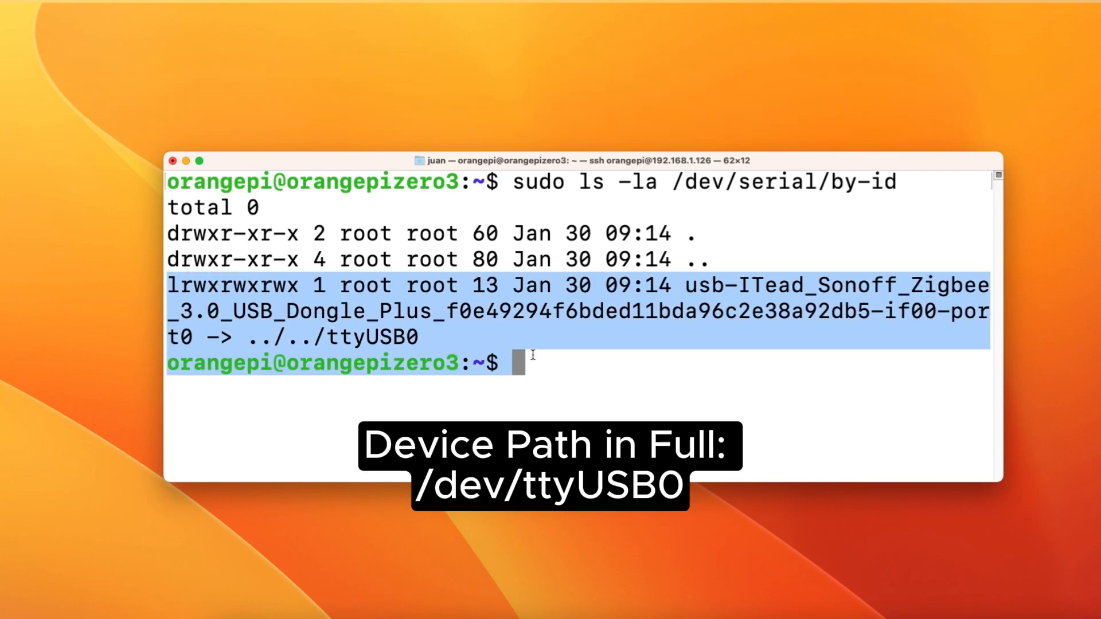
double_click(361, 339)
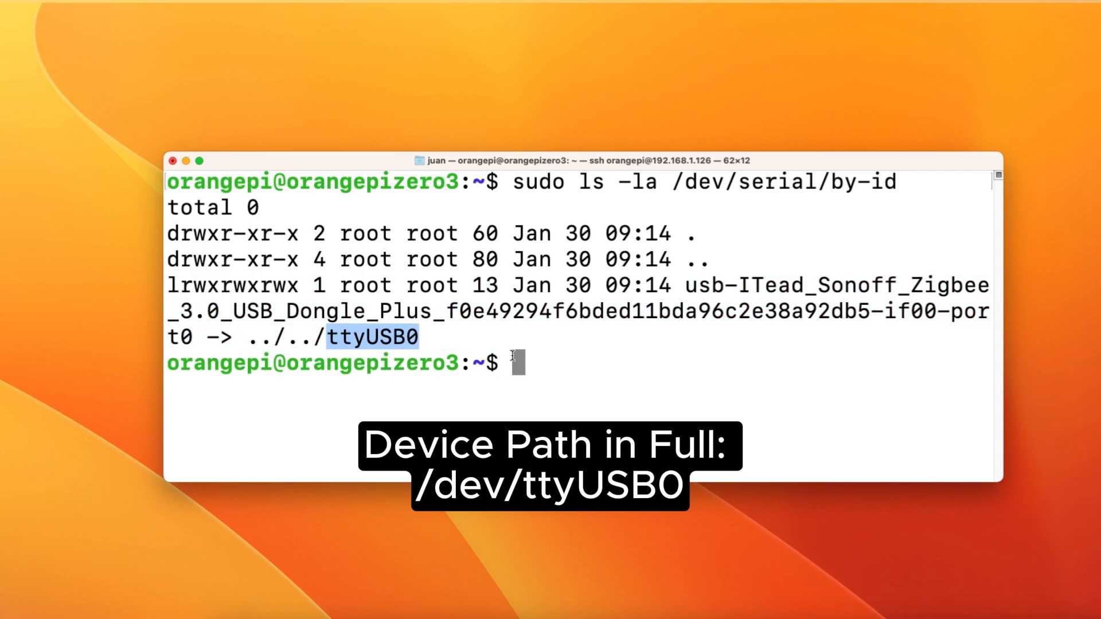
text(nano docker-compose.yaml)
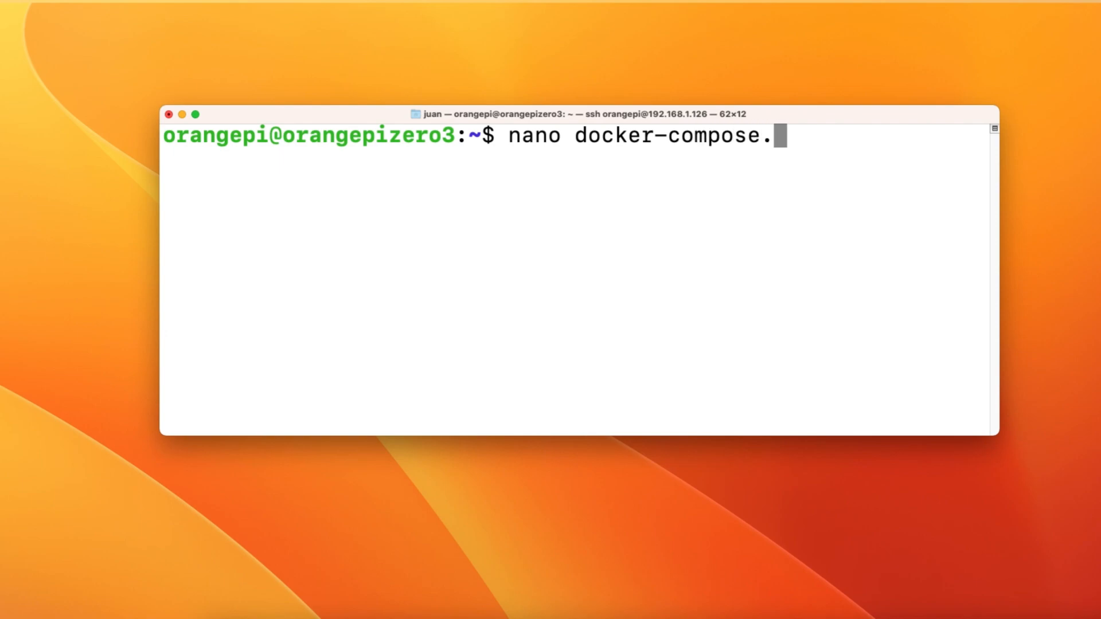
Add the /dev/ttyUSB0:/dev/ttyUSB0 device entry in docker-compose.yaml with nano, save, and run docker compose restart.
key(Return)
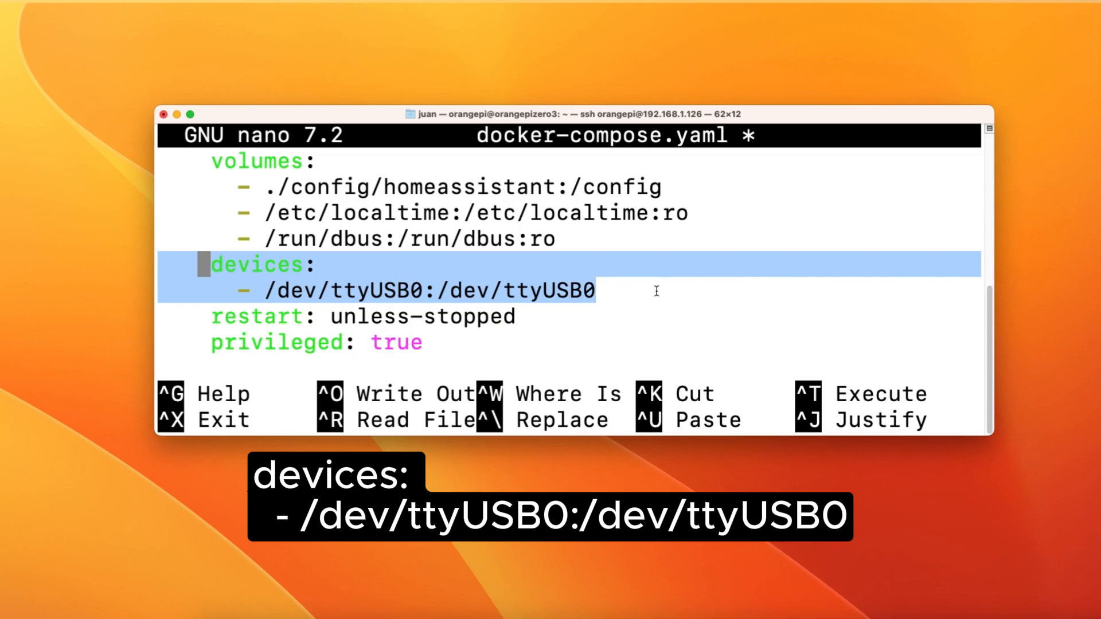
key(ctrl+x)
key(y)
key(Return)
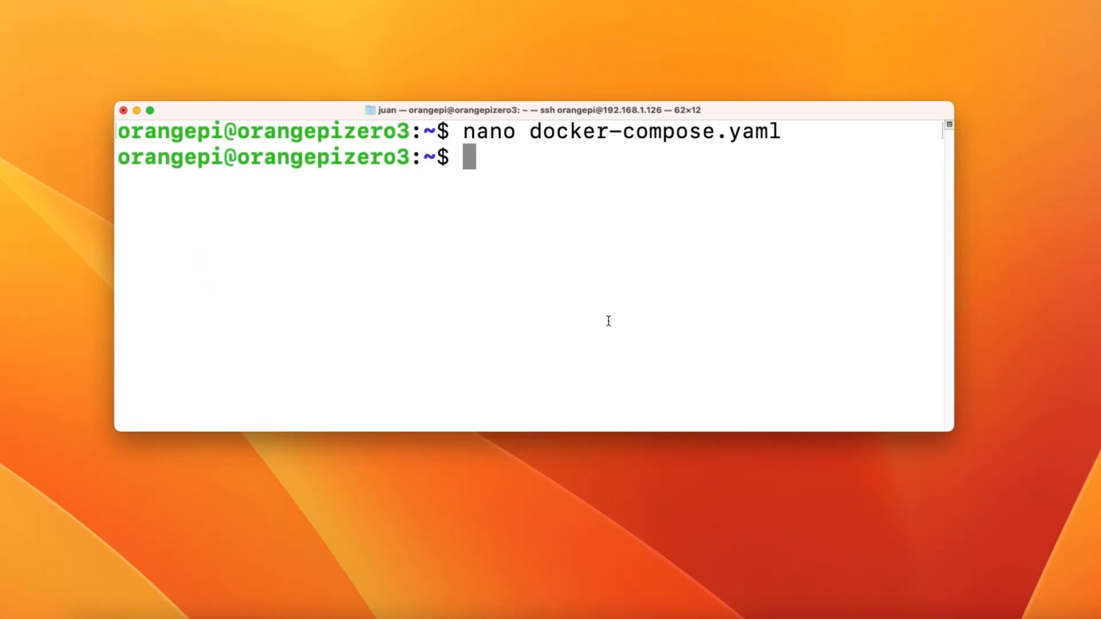
text(ompose restart)
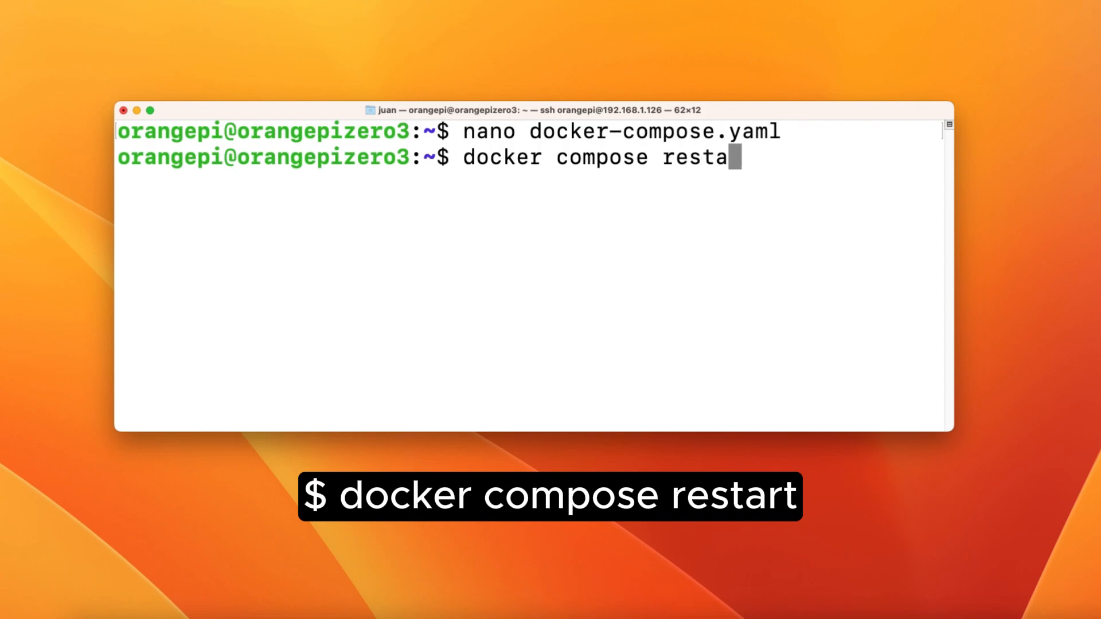
key(Return)
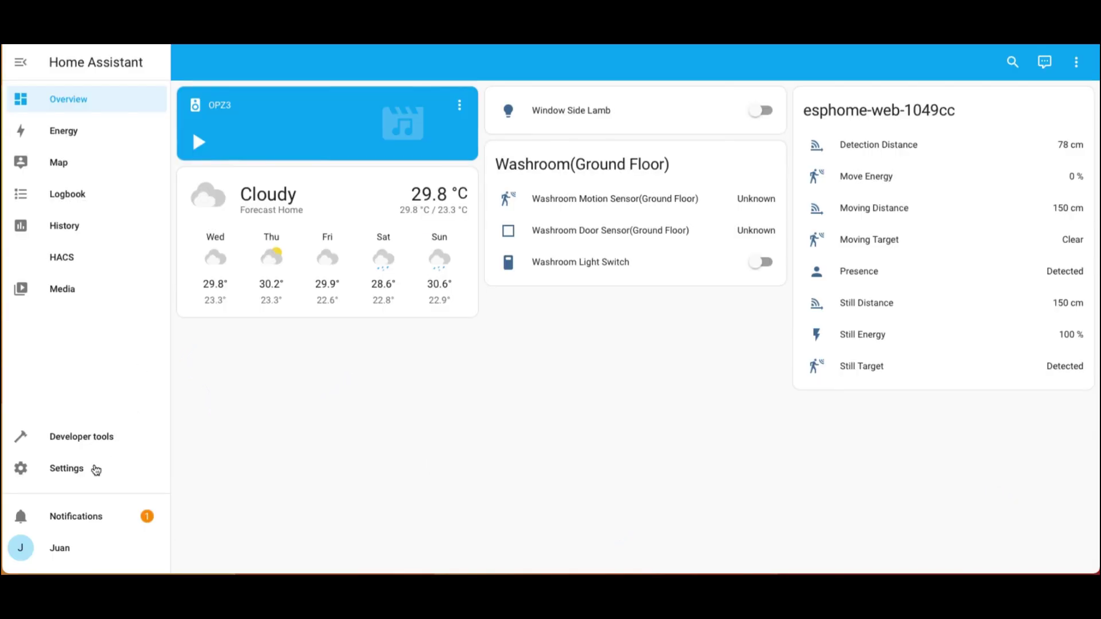
Go to Settings > Devices & services, where the Sonoff dongle appears as discovered.
click(66, 468)
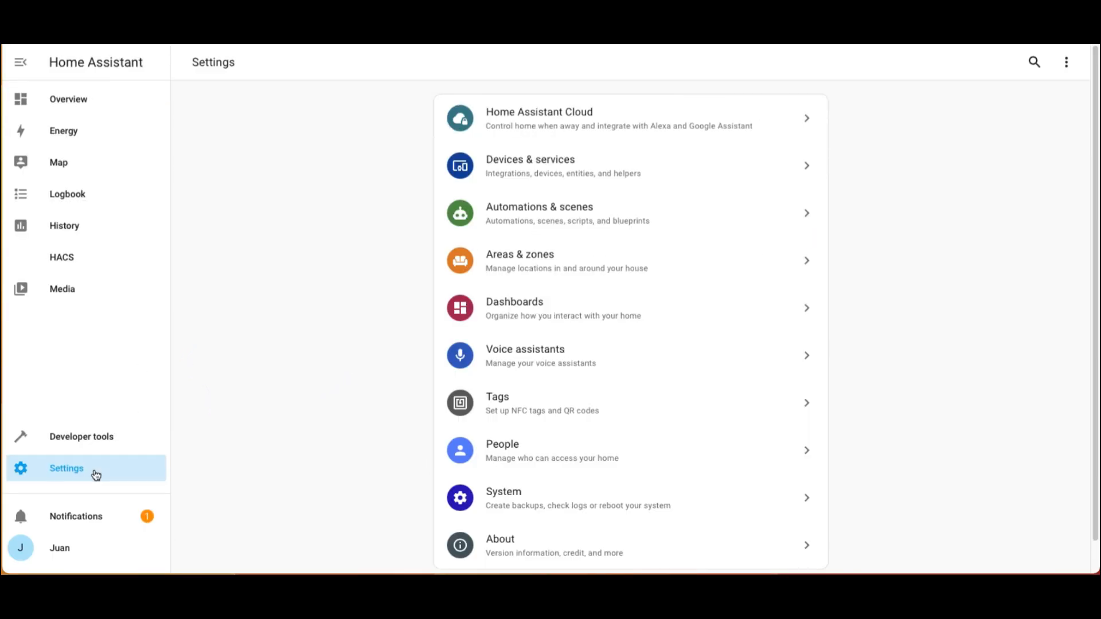
click(528, 164)
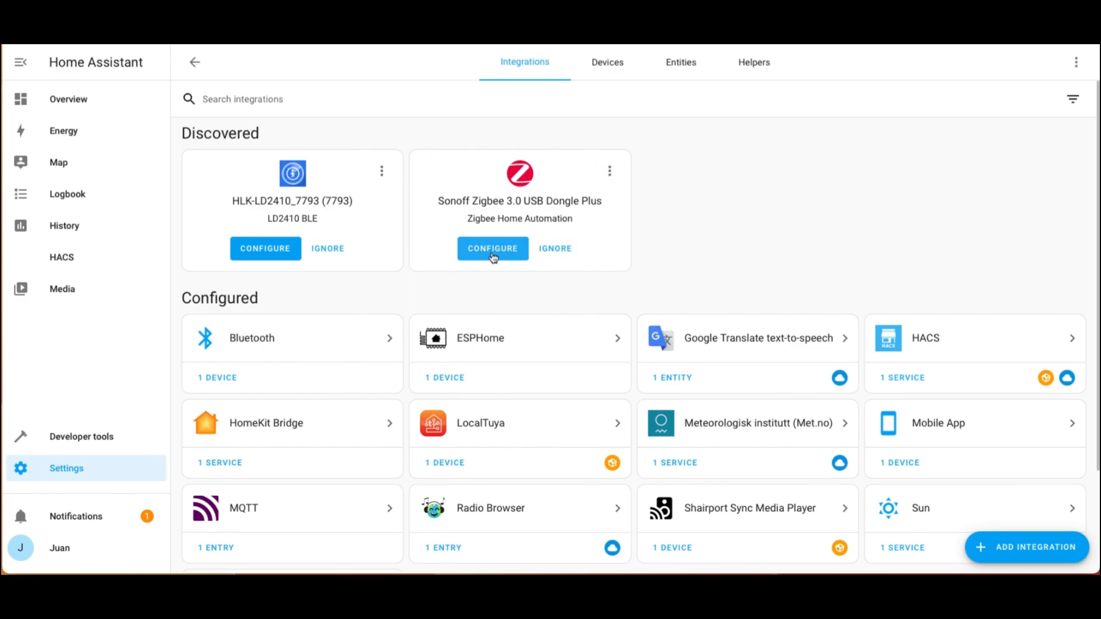
Dismiss the discovered-dongle prompt and add the Zigbee Home Automation integration from the brand list.
click(484, 255)
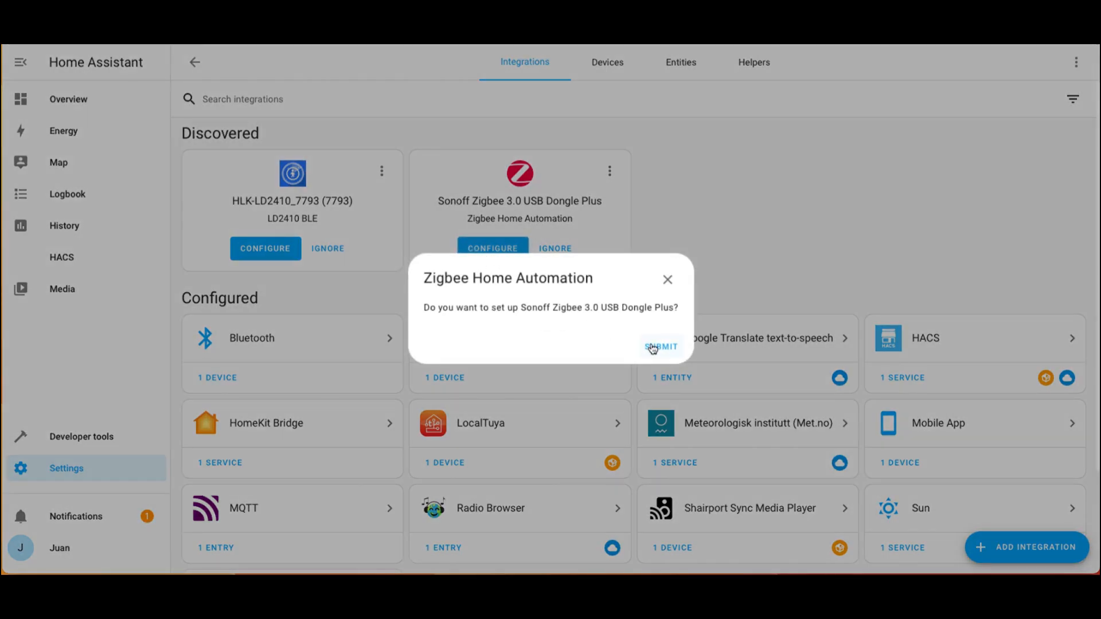
click(667, 281)
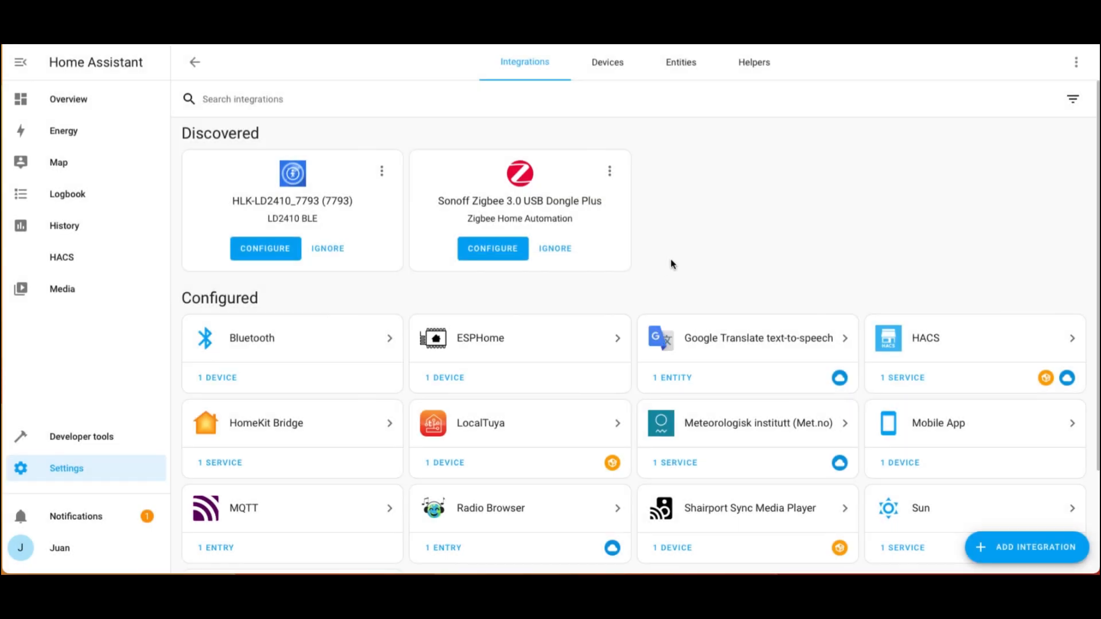
click(1067, 548)
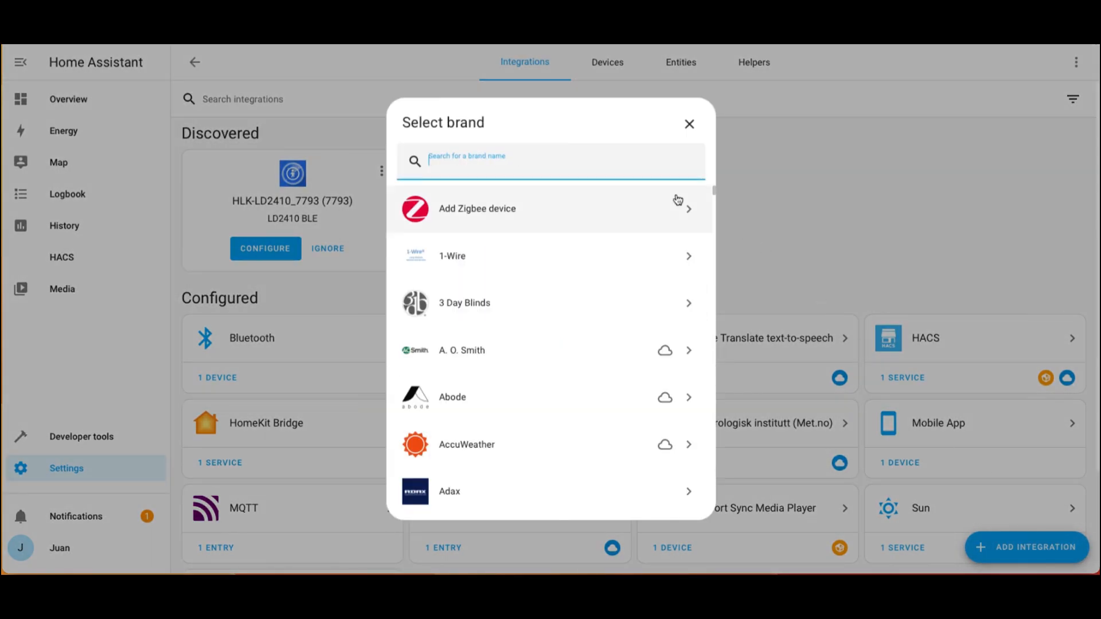
text(zig)
click(516, 208)
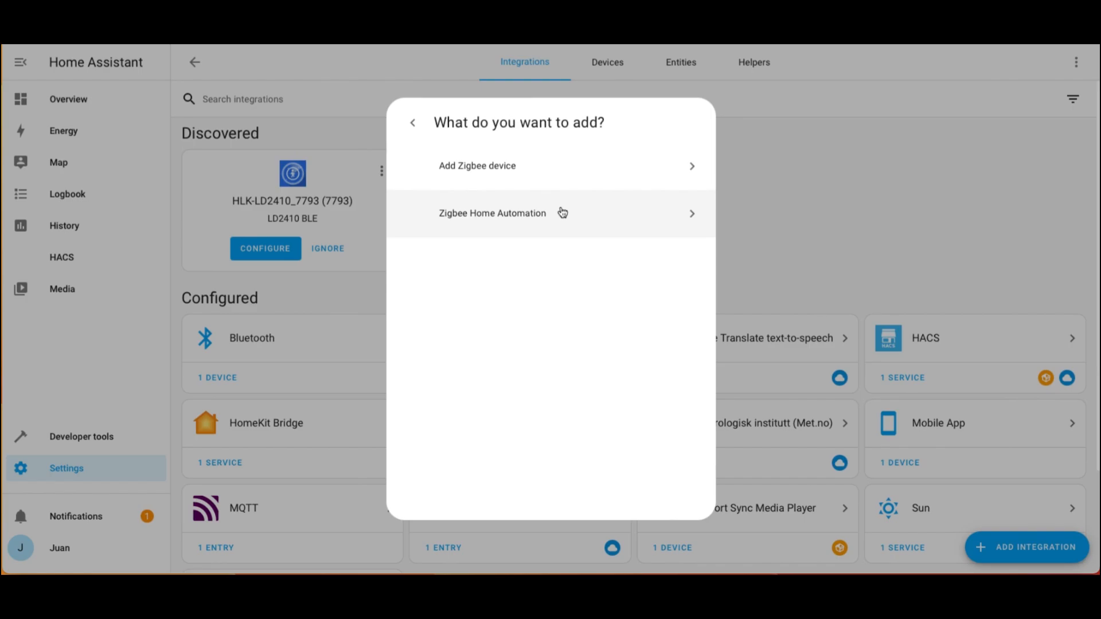
click(520, 217)
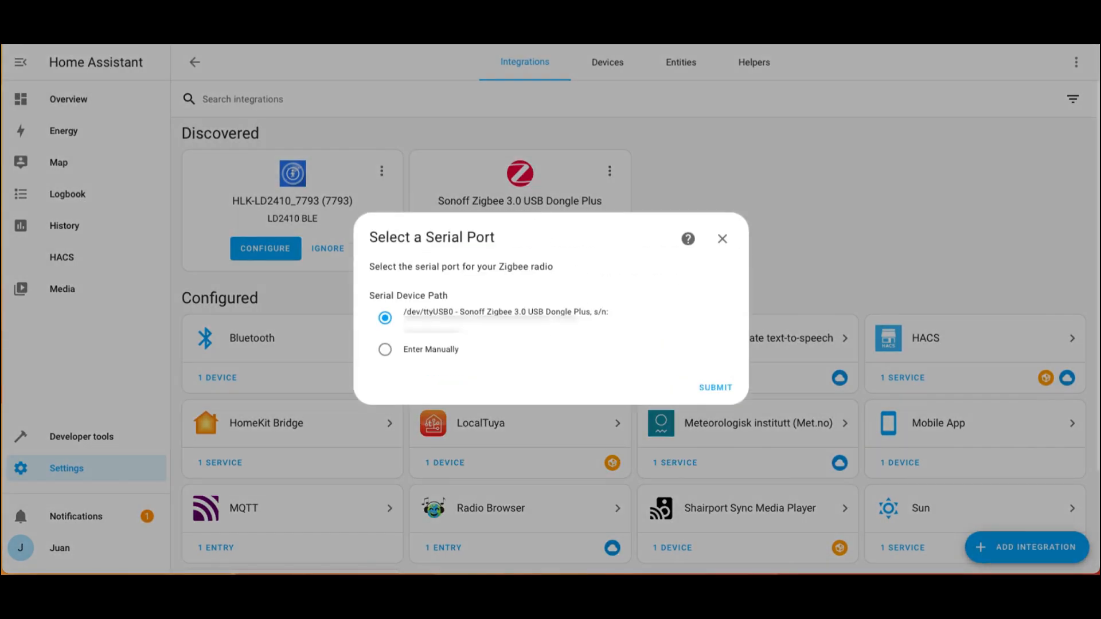
Configure ZHA on /dev/ttyUSB0, erase settings to create a new network, and place the coordinator in Bedroom.
click(715, 387)
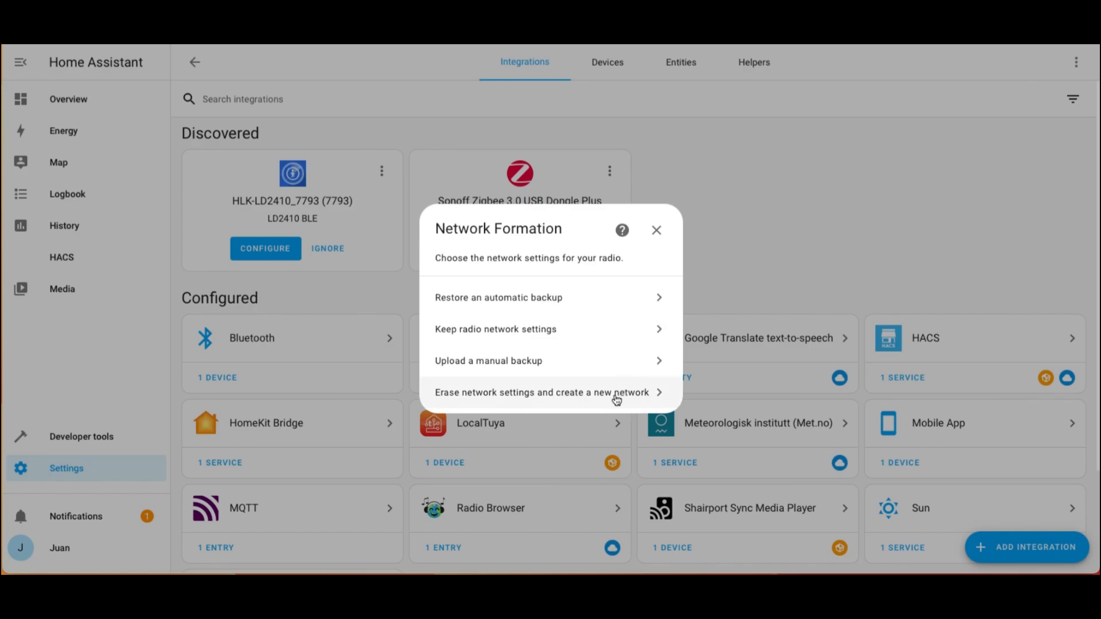
click(615, 398)
click(516, 357)
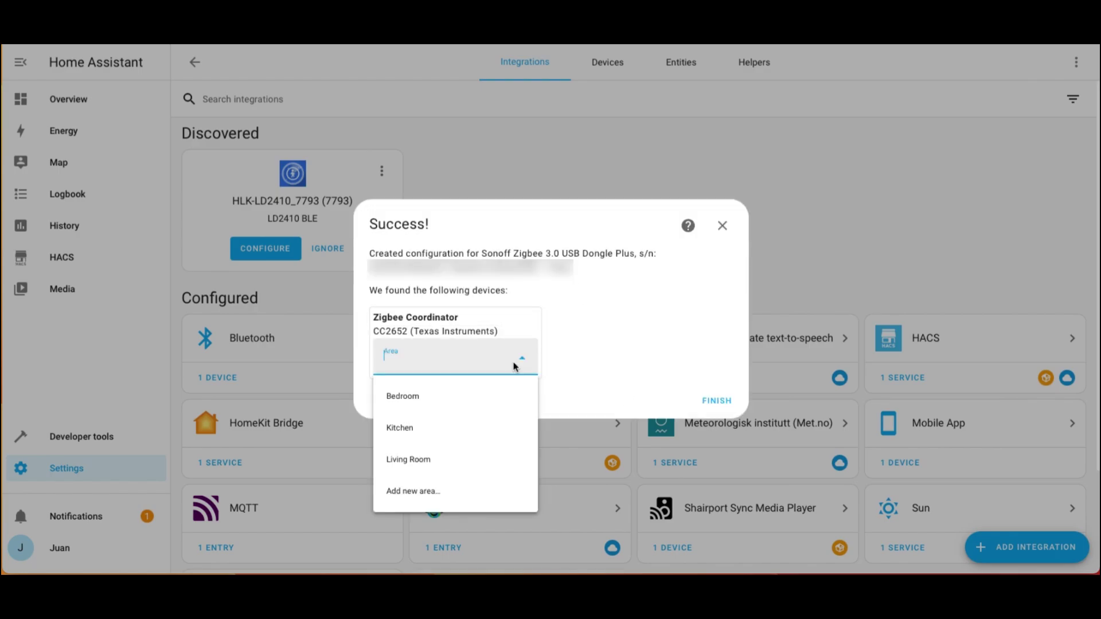
click(486, 402)
click(717, 400)
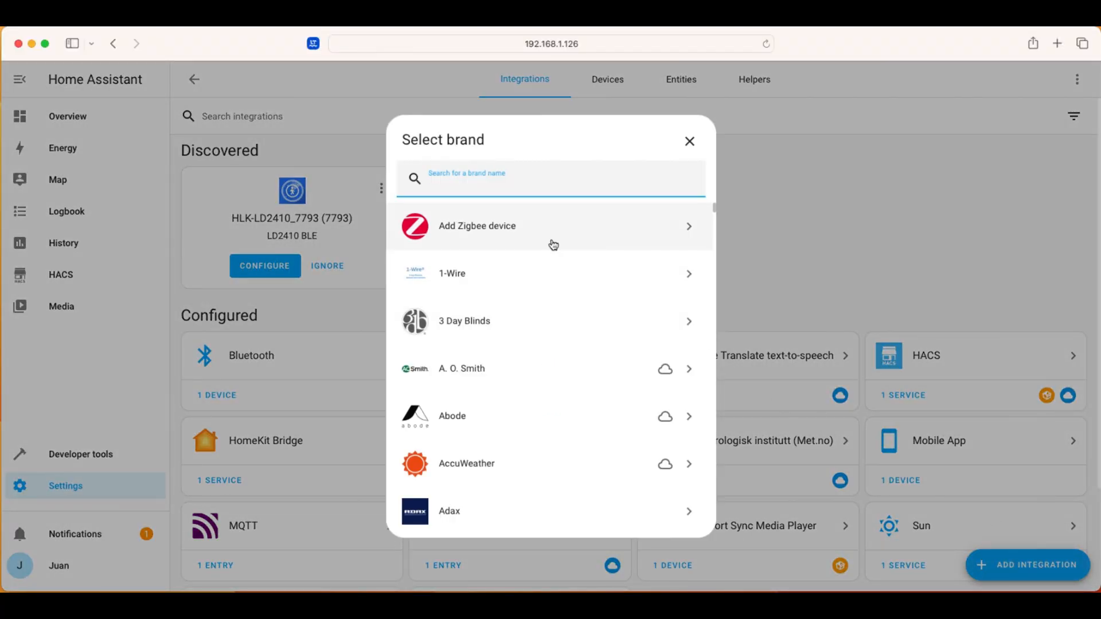
Choose Add Zigbee device to start searching for devices in pairing mode.
click(554, 240)
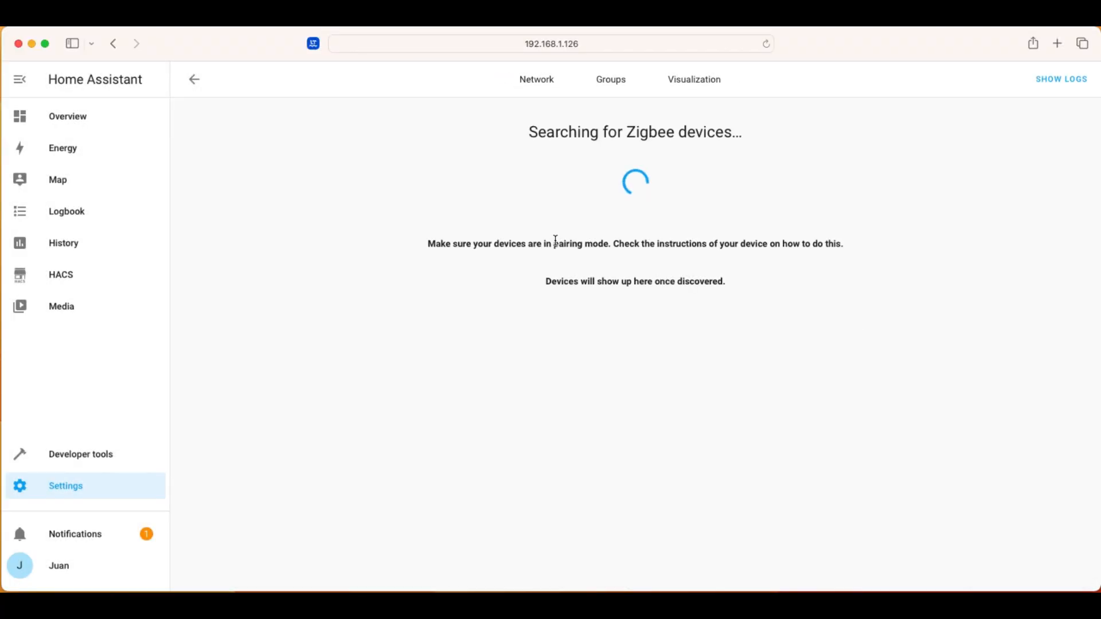